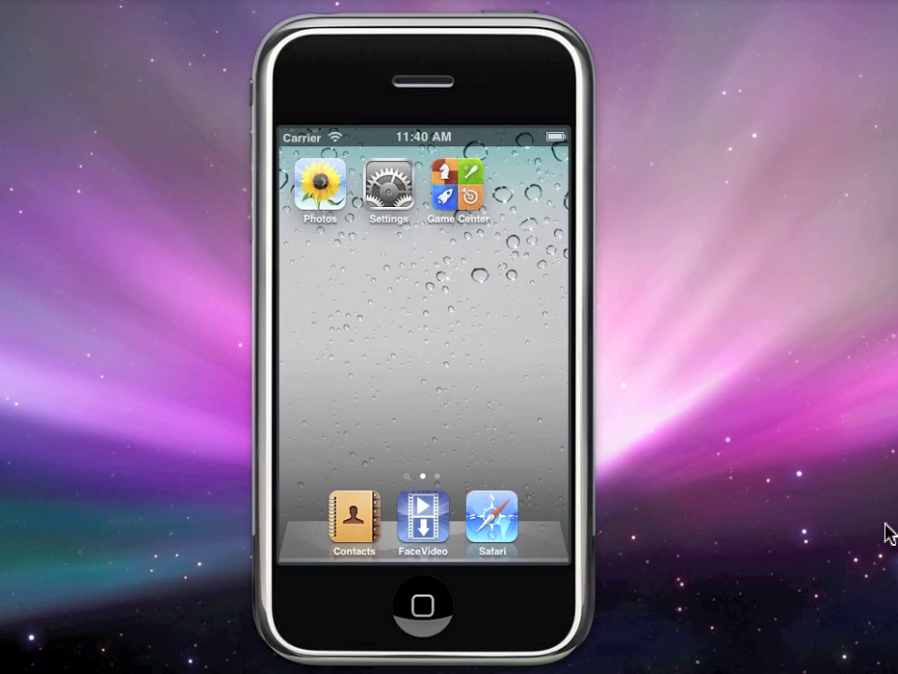
Step: Launch FaceVideo and start entering the Facebook account password on the login page
left_click(418, 510)
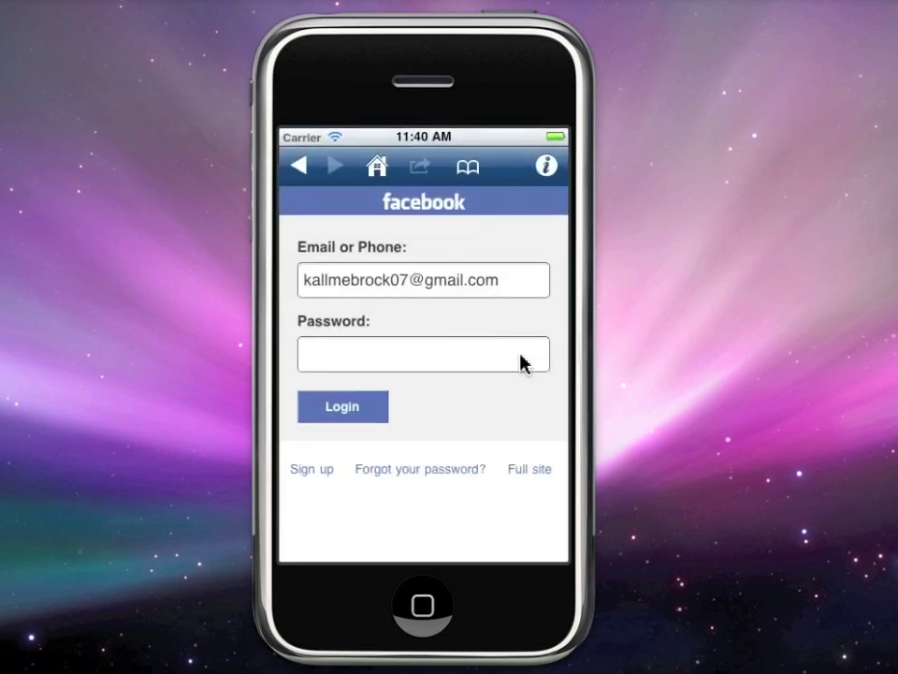
left_click(522, 363)
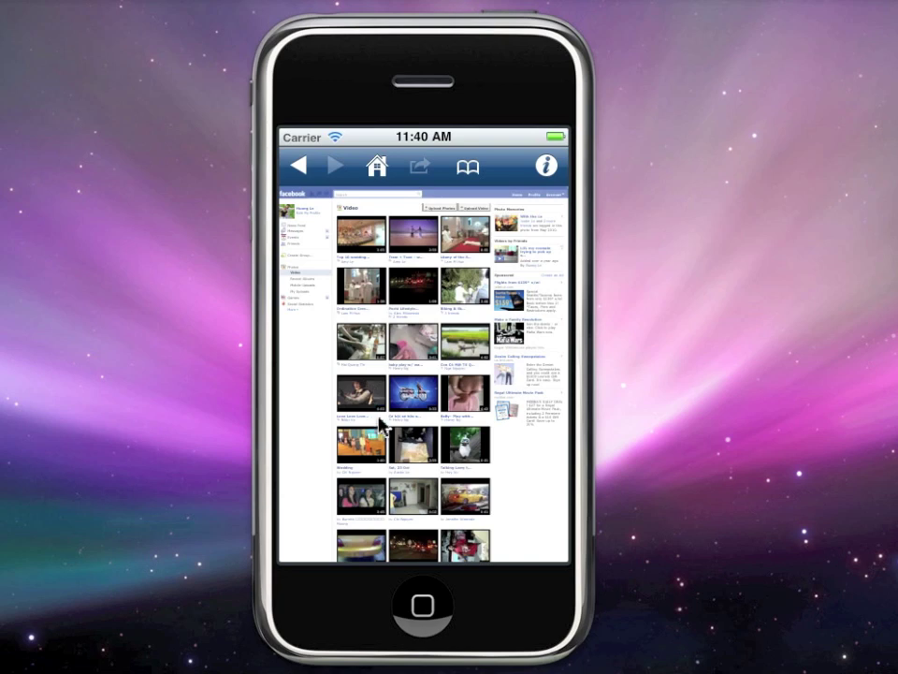
Step: Open a video's page, play the clip for a few seconds, then close the player
left_click(365, 505)
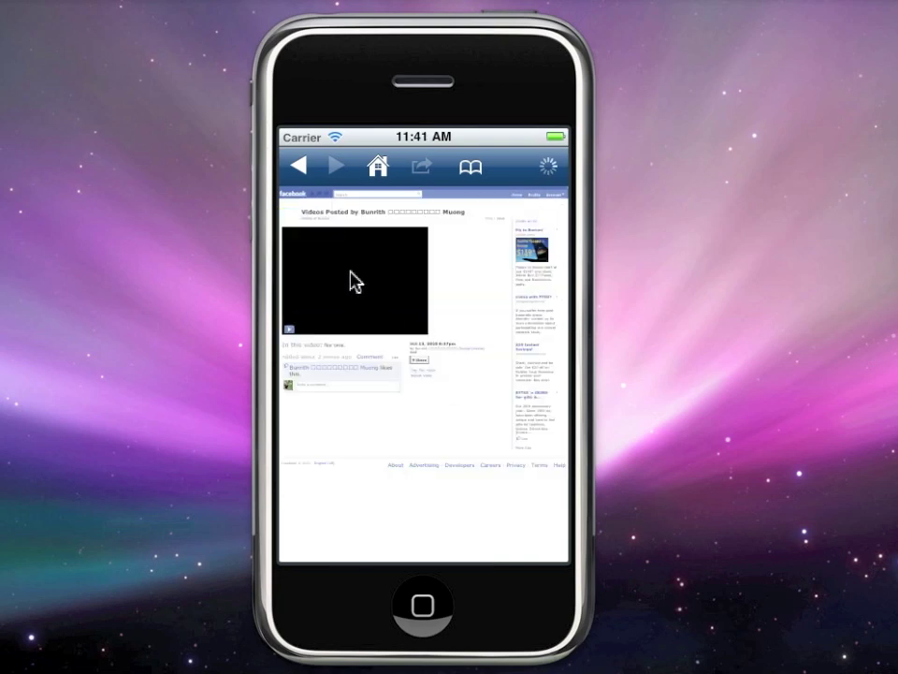
left_click(404, 286)
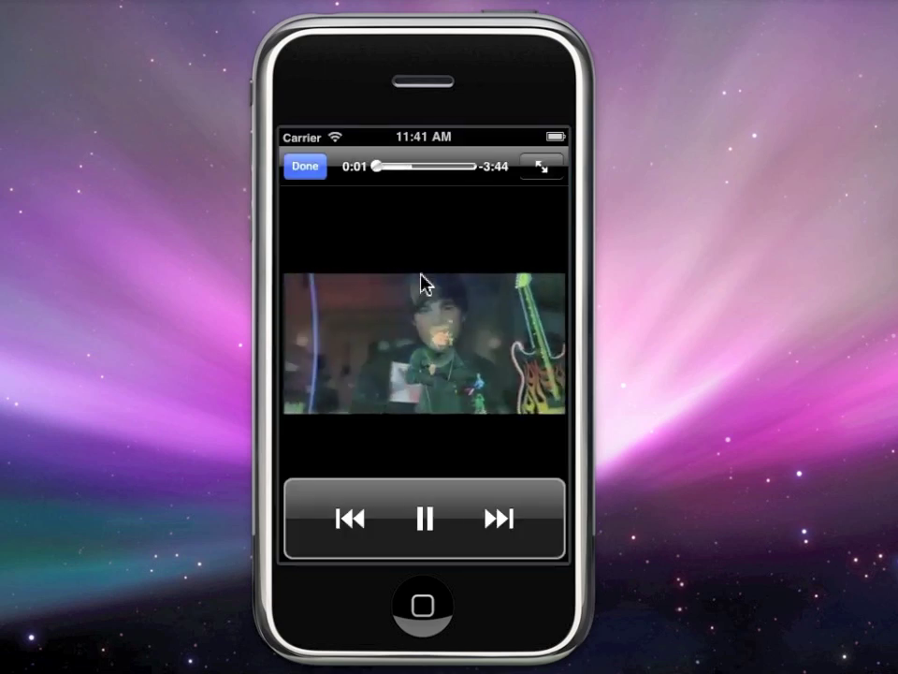
left_click(301, 177)
left_click(356, 333)
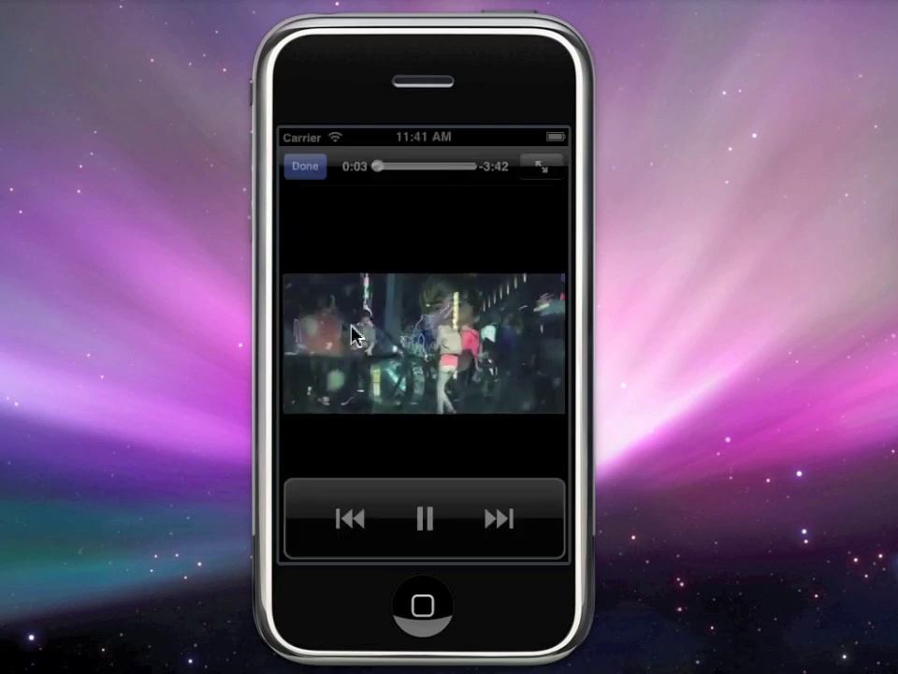
left_click(308, 189)
left_click(313, 177)
left_click(312, 170)
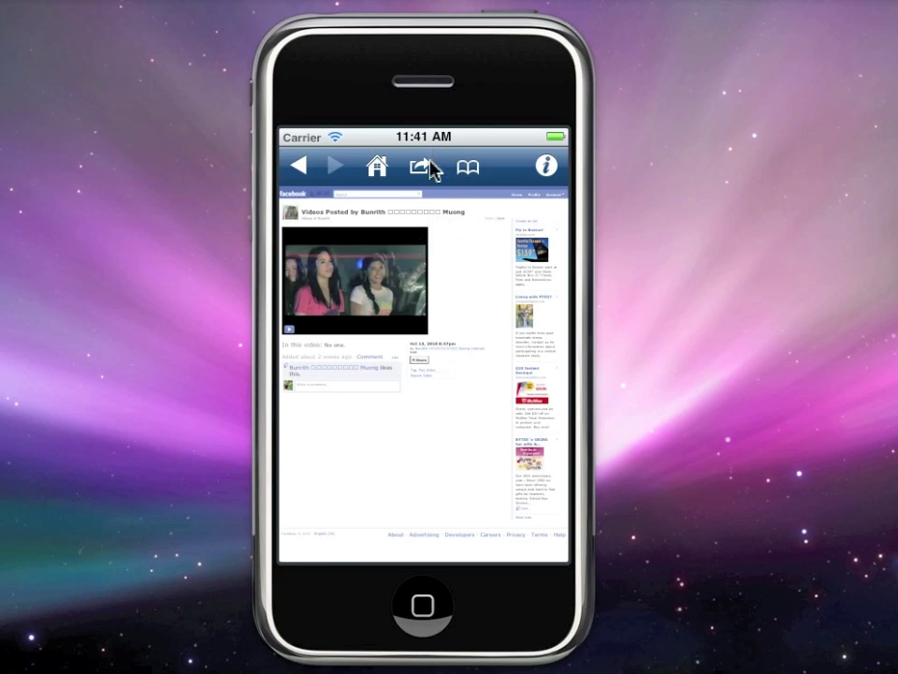
Step: Choose Download Video from the video's action sheet to save it to the device
left_click(421, 170)
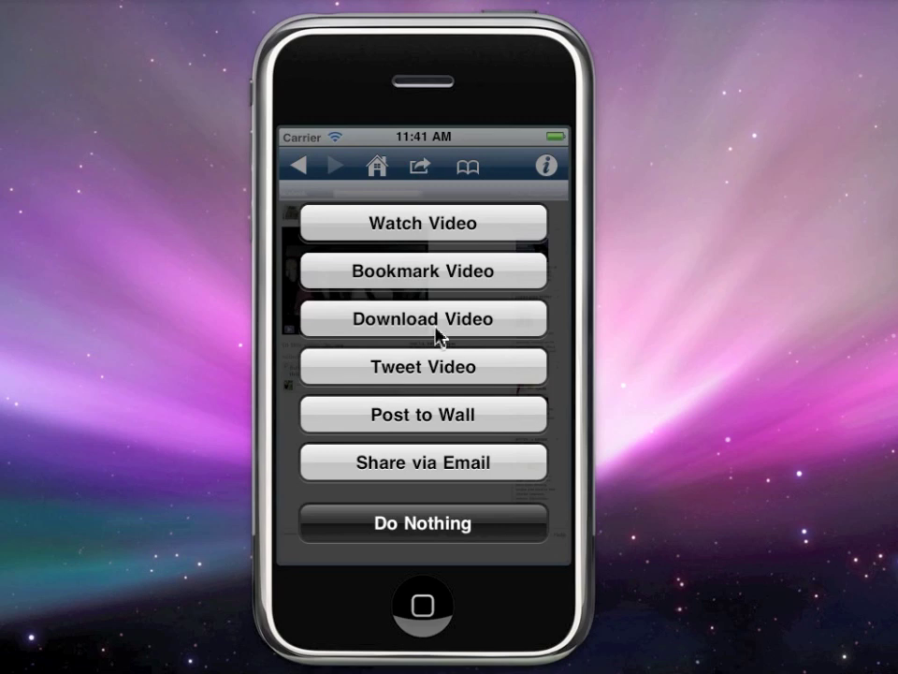
left_click(437, 330)
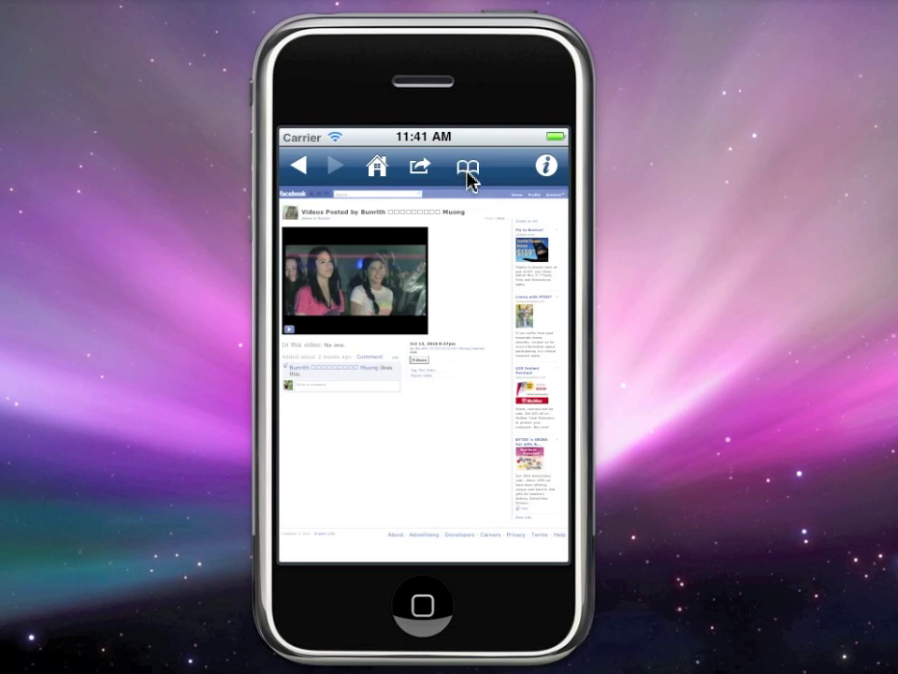
Step: Open the Videos list and scroll down to the Oct 13, 2010 8:37pm download
left_click(468, 173)
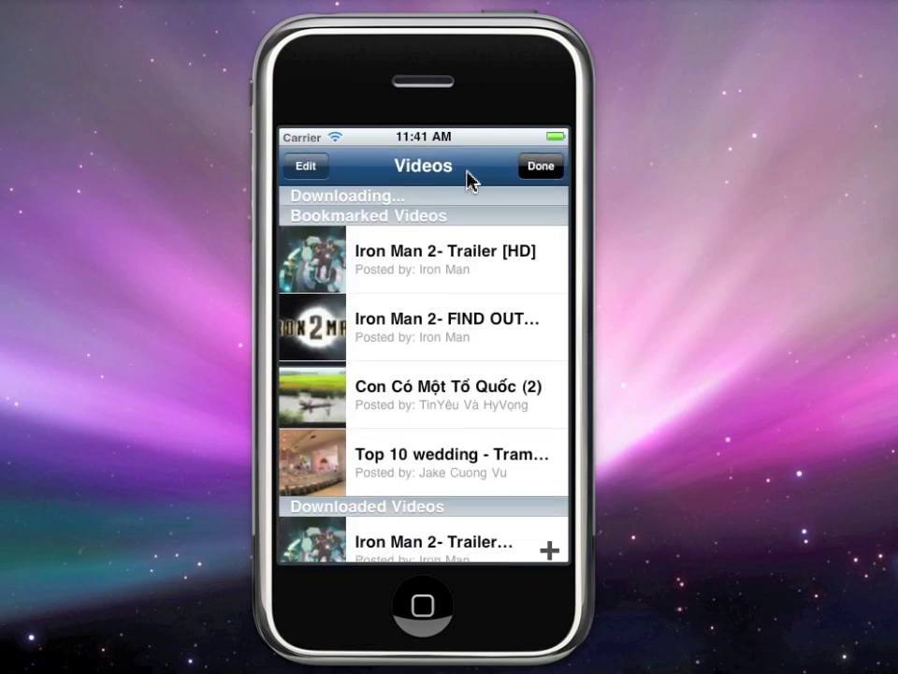
left_click_drag(457, 424, 451, 196)
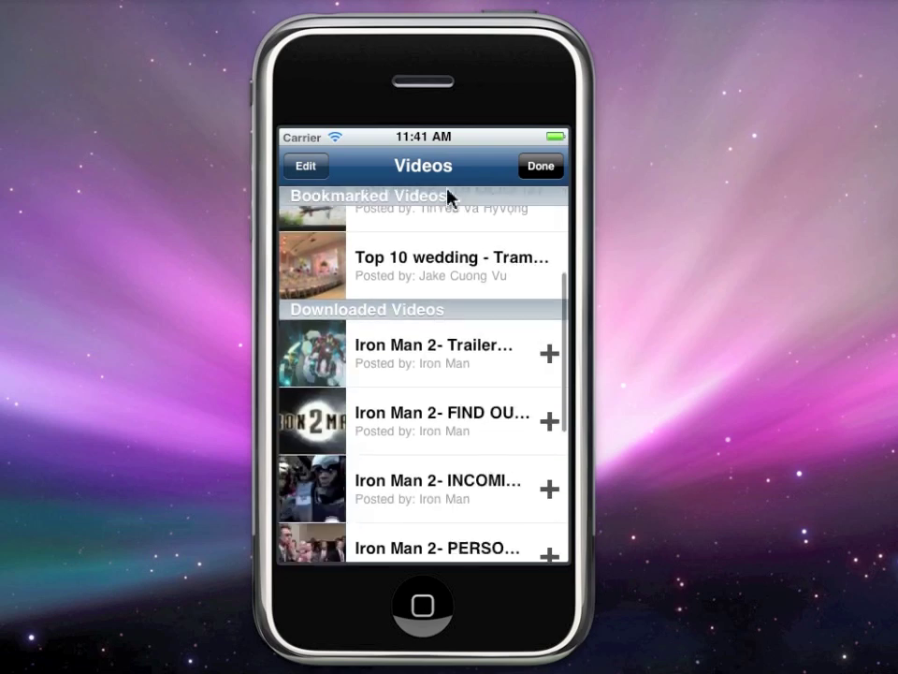
left_click(454, 137)
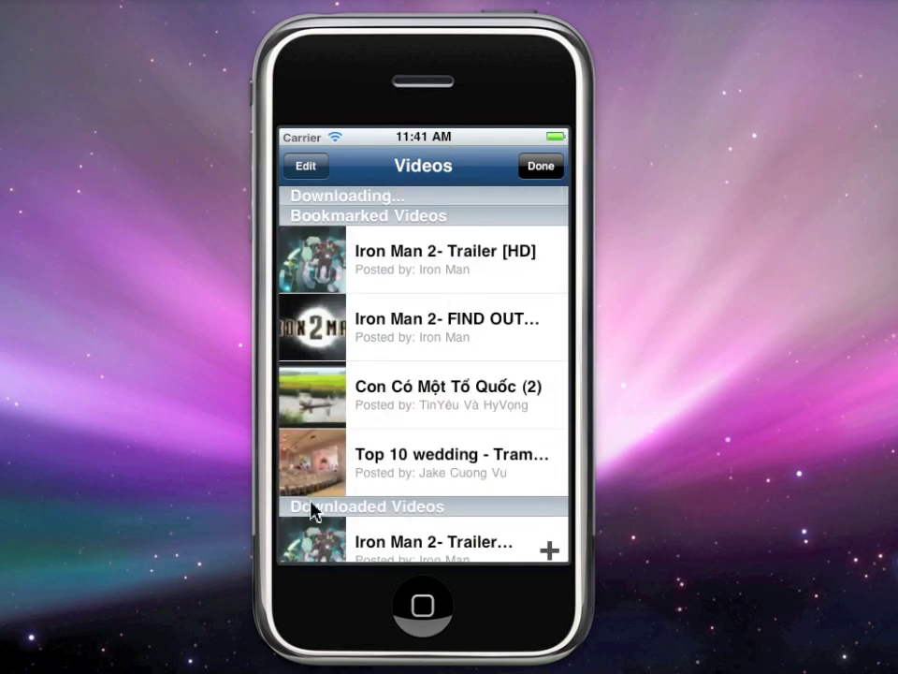
left_click_drag(414, 521, 474, 179)
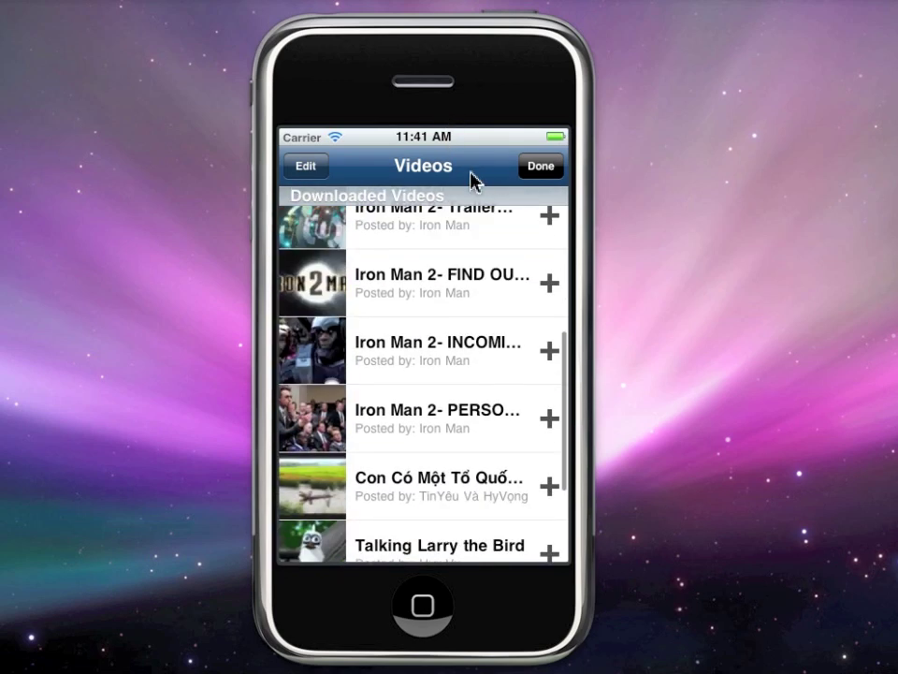
left_click_drag(443, 476, 459, 313)
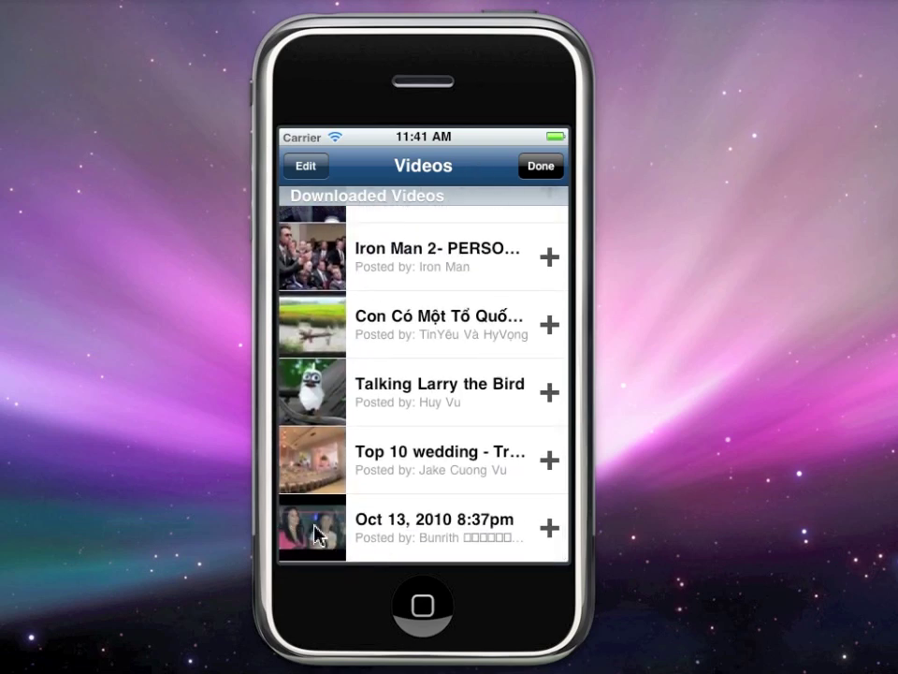
Step: Play the Oct 13, 2010 8:37pm clip, close the player, and reopen the Videos list
left_click(316, 533)
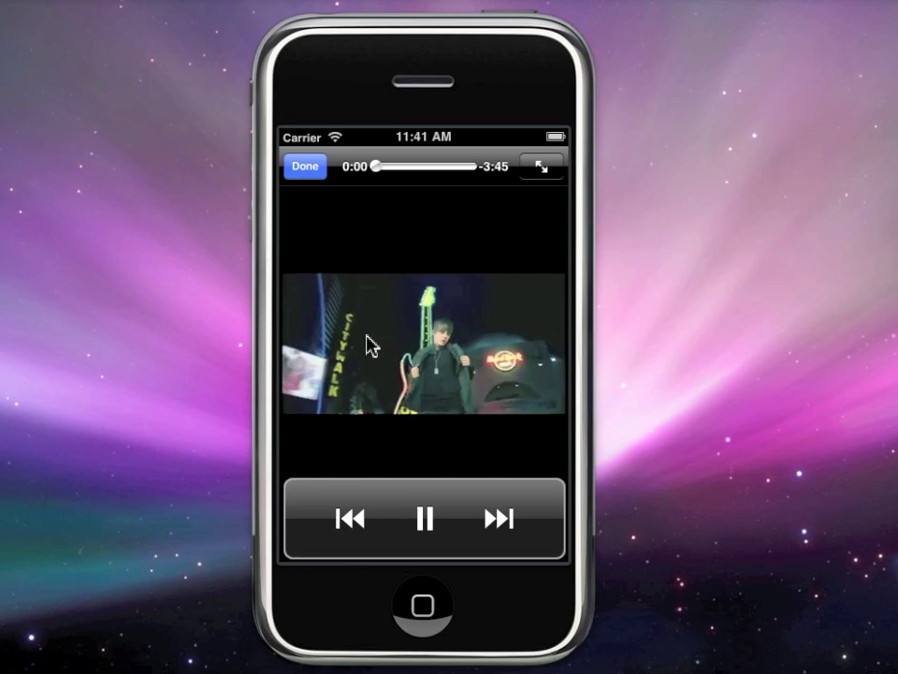
left_click(309, 174)
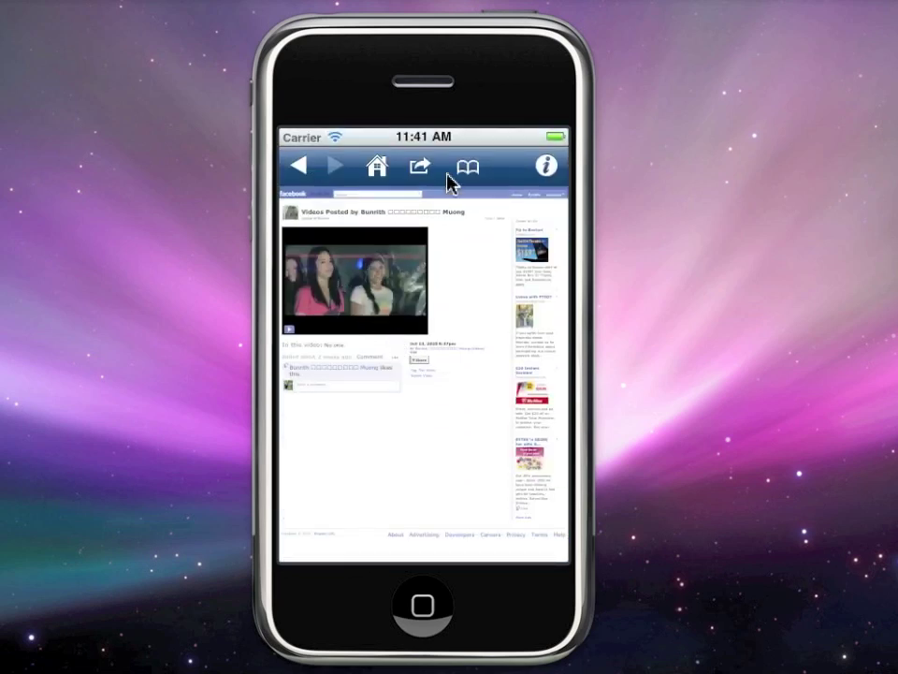
left_click(468, 170)
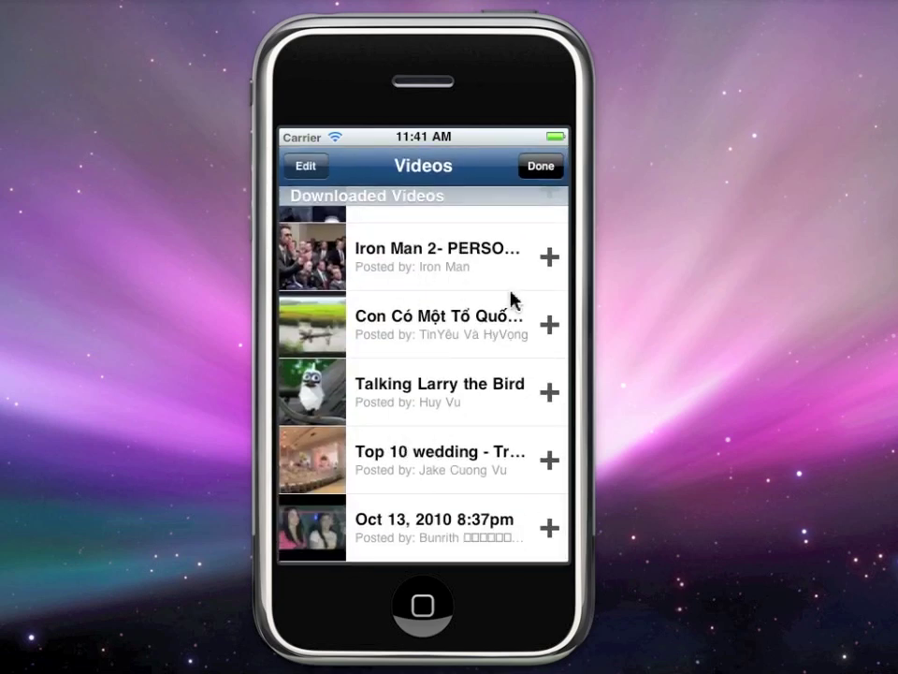
left_click_drag(505, 225, 477, 244)
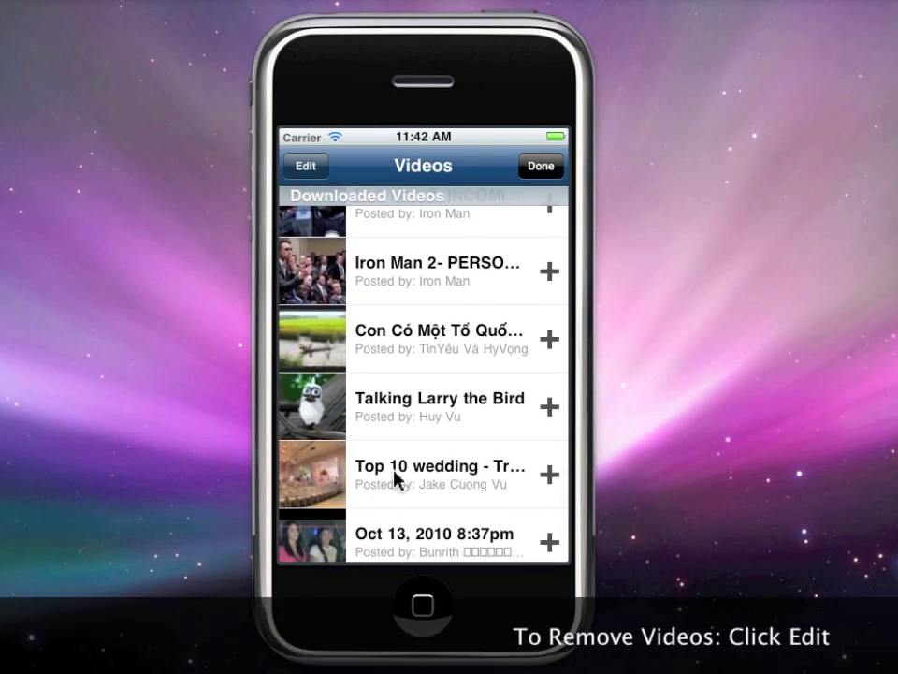
Step: In edit mode, delete the Top 10 wedding, Talking Larry the Bird and Con Có Một Tổ Quốc videos
left_click(301, 169)
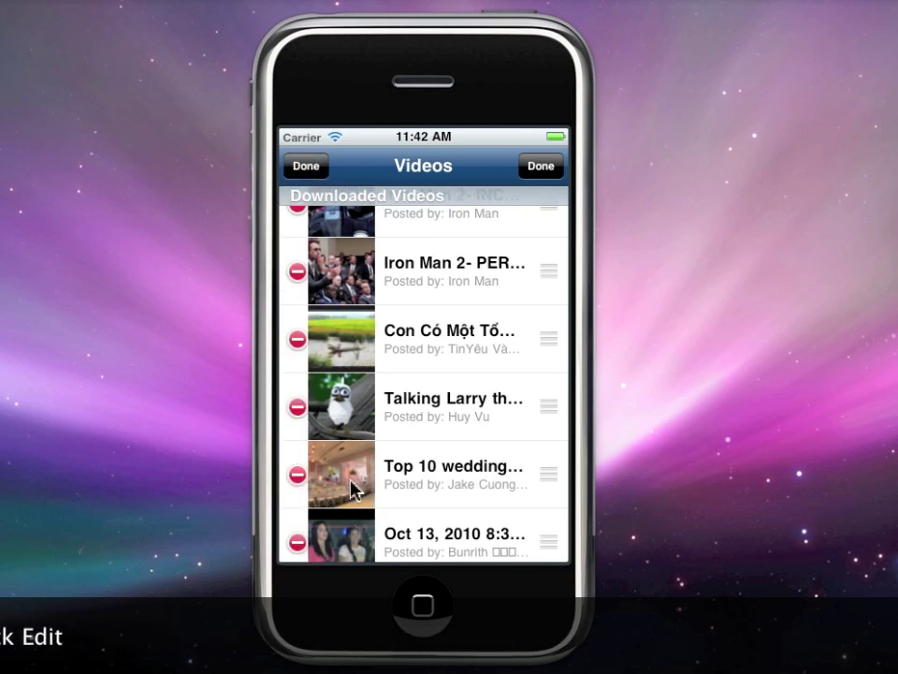
left_click(297, 475)
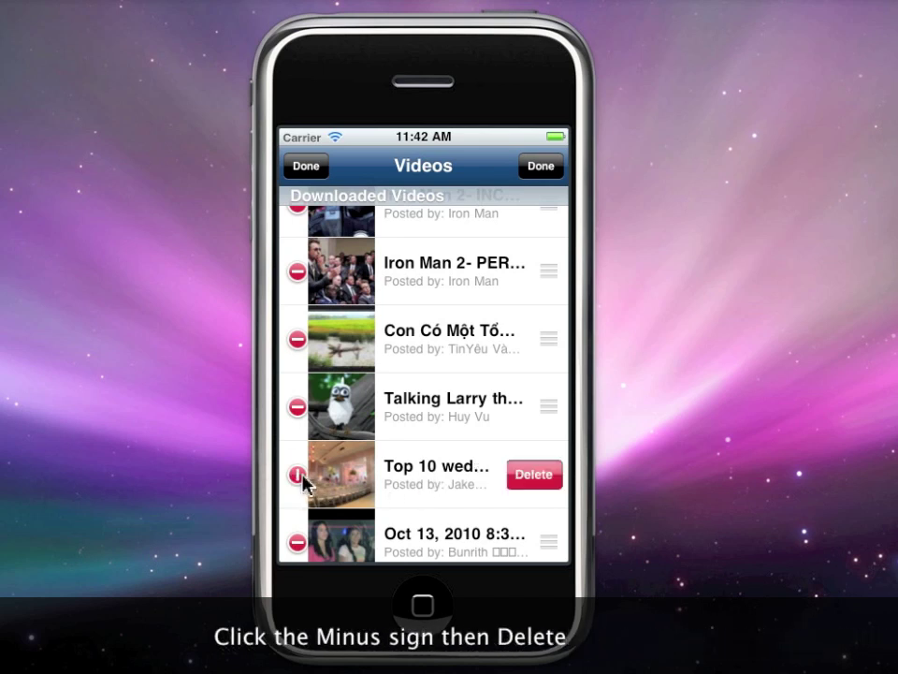
left_click(550, 483)
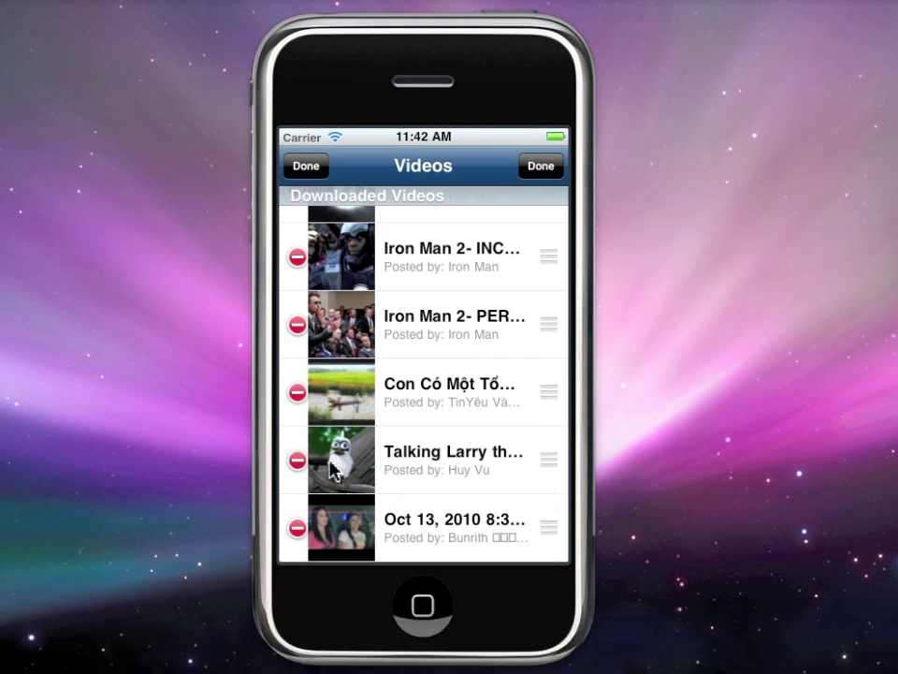
left_click(296, 462)
left_click(545, 474)
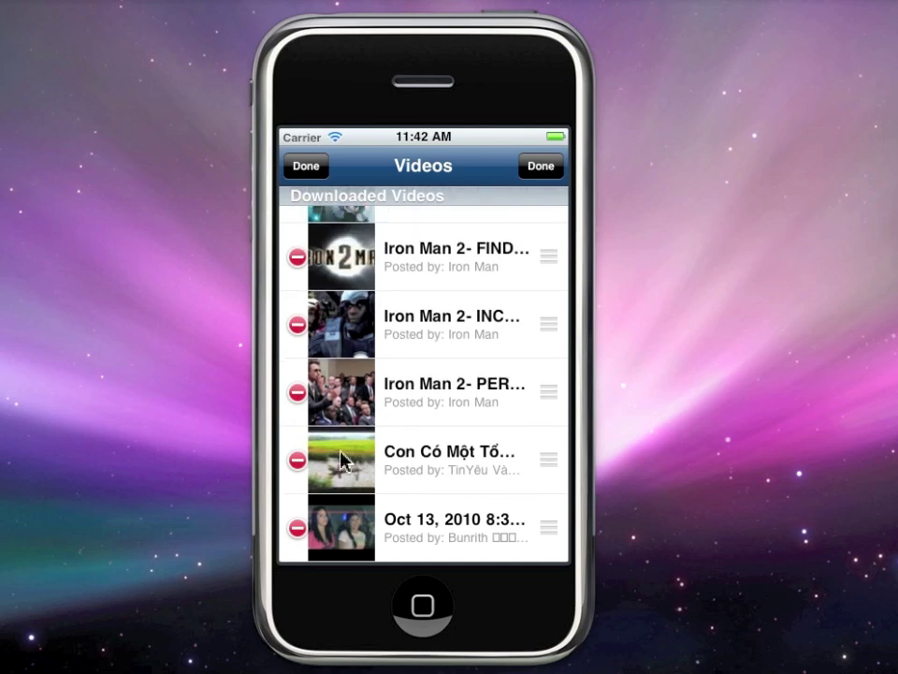
left_click(299, 463)
left_click(554, 463)
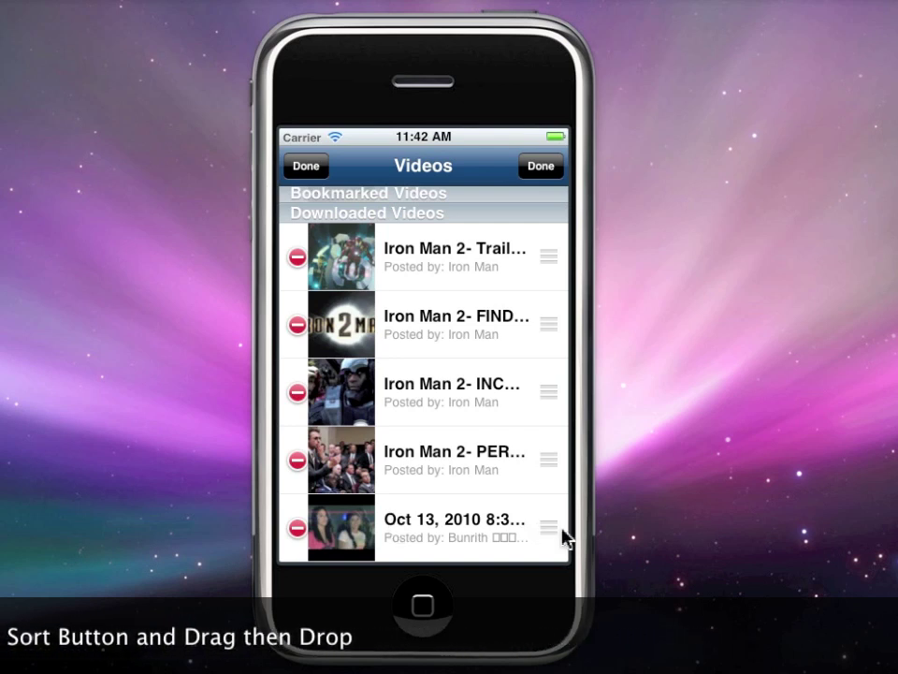
Step: Drag the Oct 13, 2010 8:37pm video to the top and delete the wedding and green-field bookmarks
left_click_drag(553, 535, 550, 272)
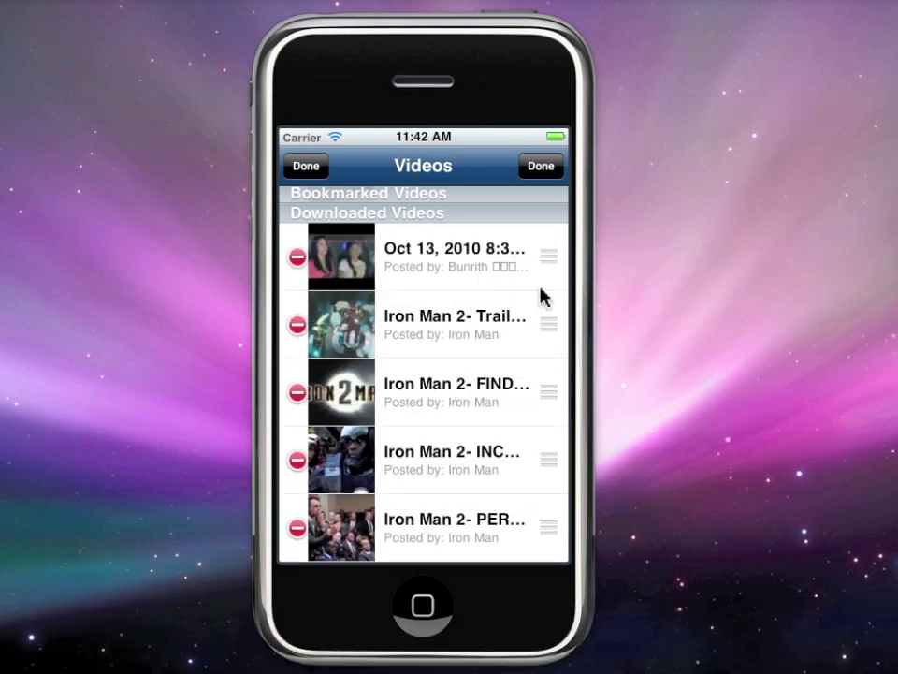
left_click_drag(523, 237, 517, 537)
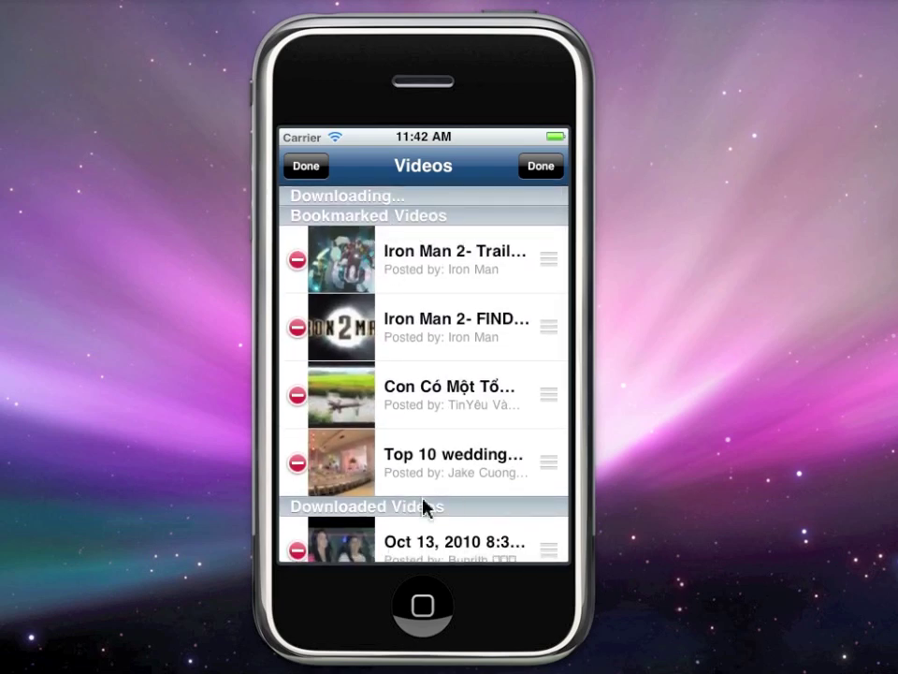
left_click(295, 463)
left_click(533, 463)
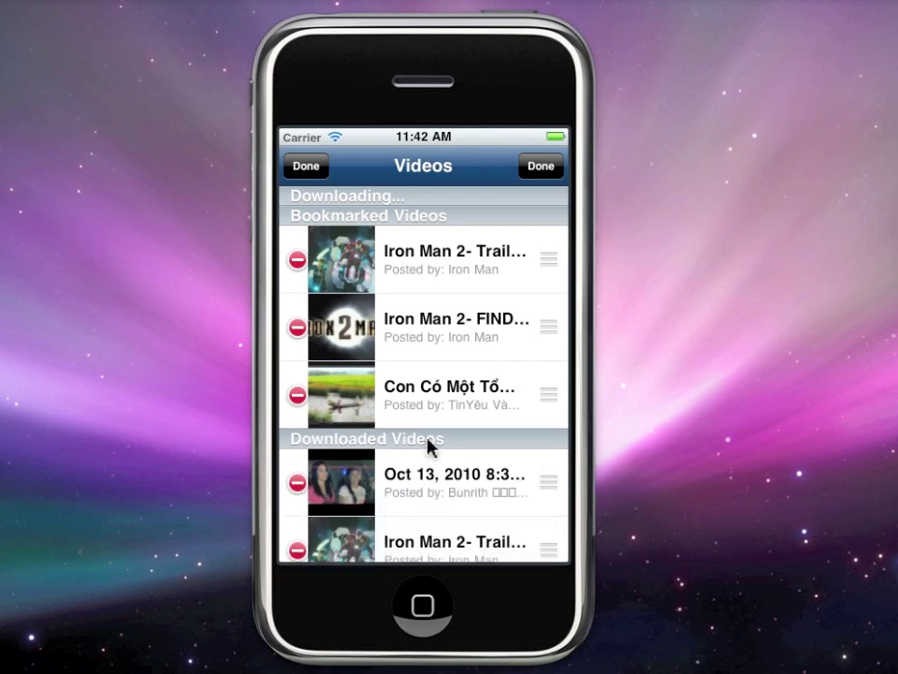
left_click(295, 395)
left_click(513, 404)
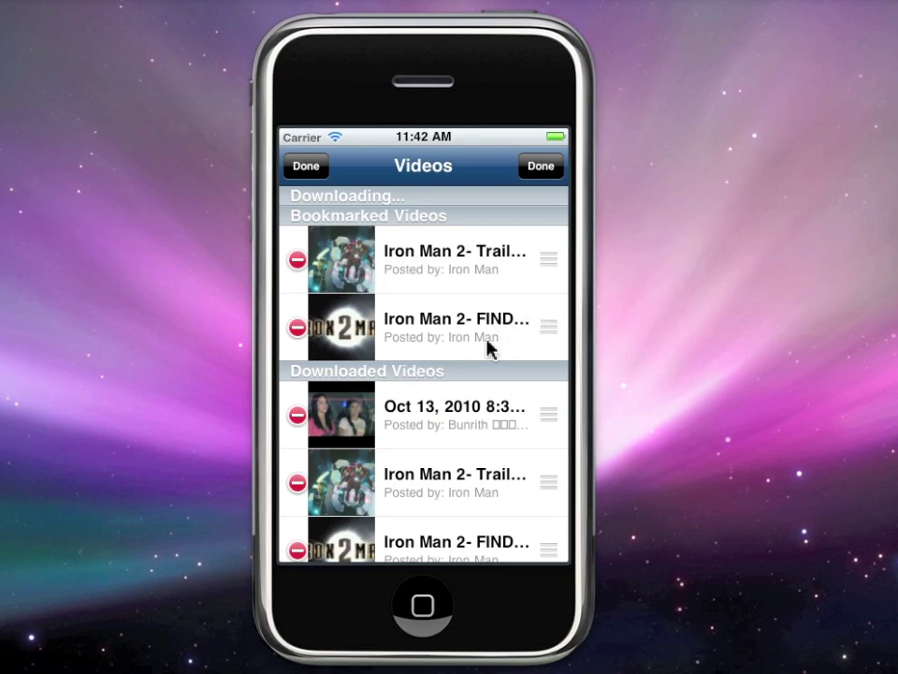
Step: Move Iron Man 2- FIND OUT above Iron Man 2- Trailer [HD], then return to the Facebook page
left_click_drag(541, 337, 530, 256)
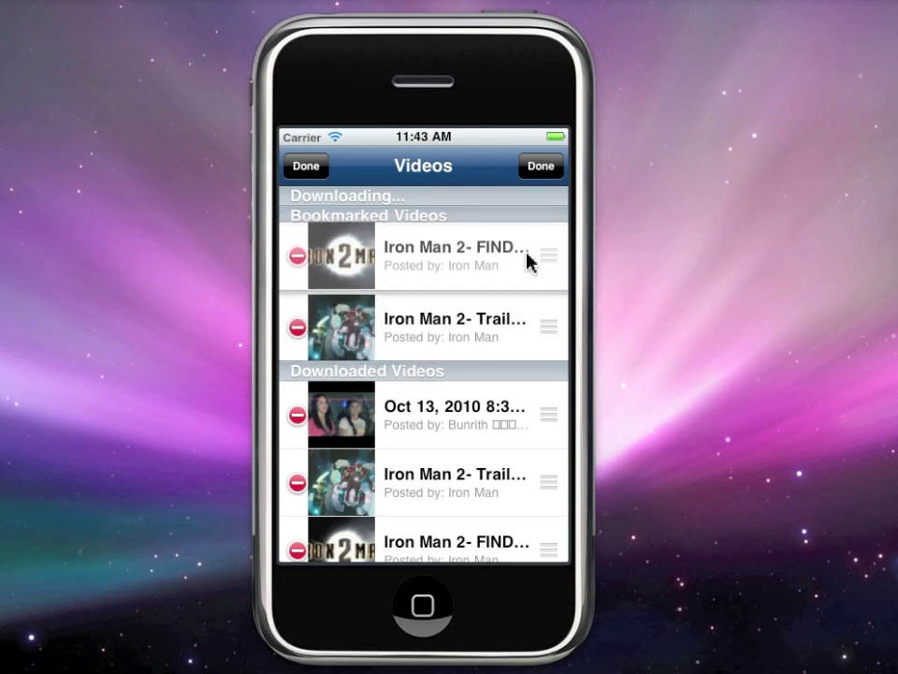
left_click(306, 172)
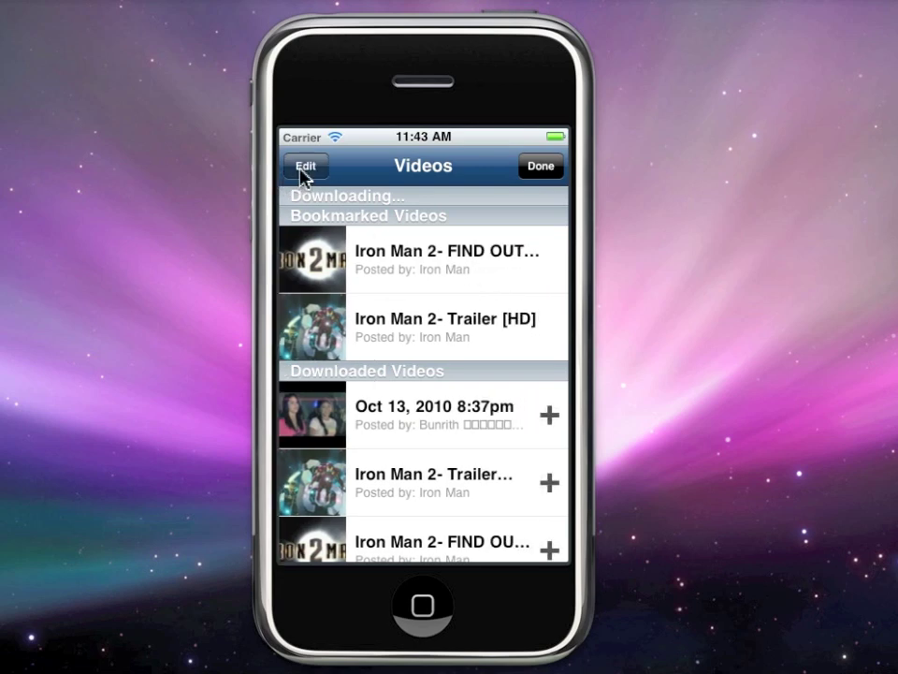
left_click(537, 170)
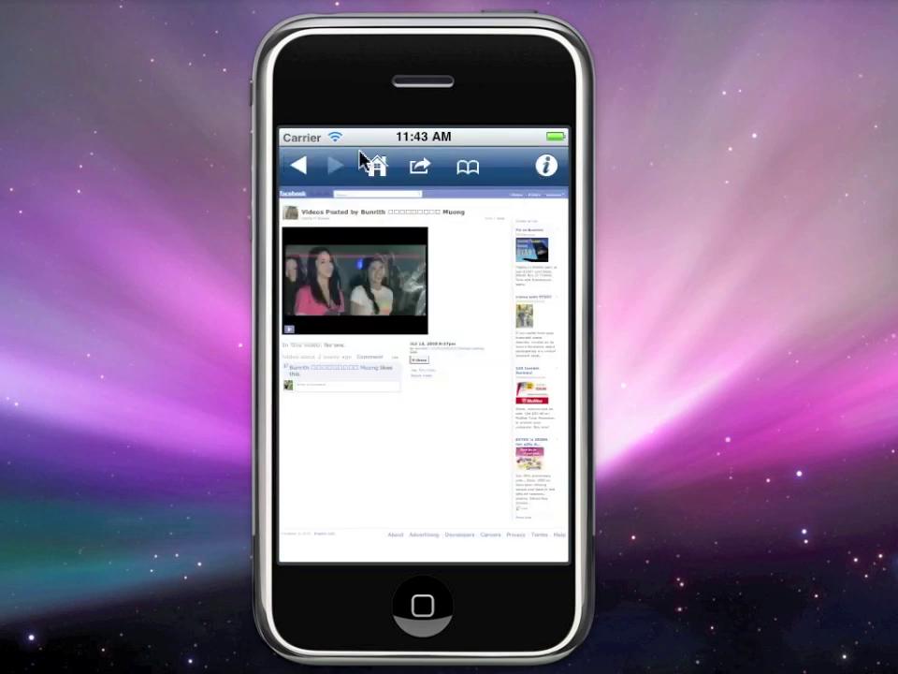
left_click(390, 172)
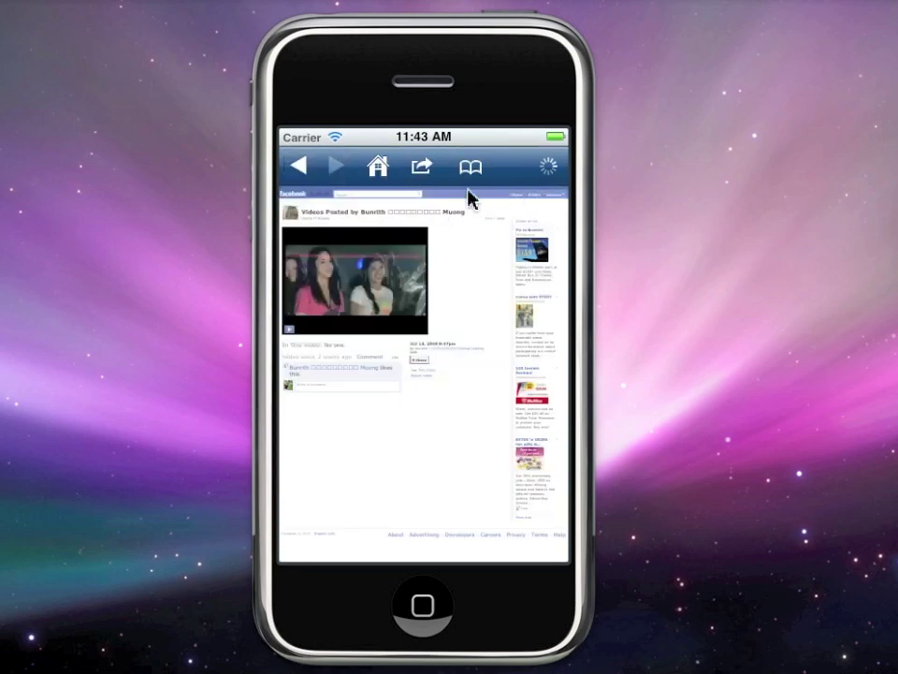